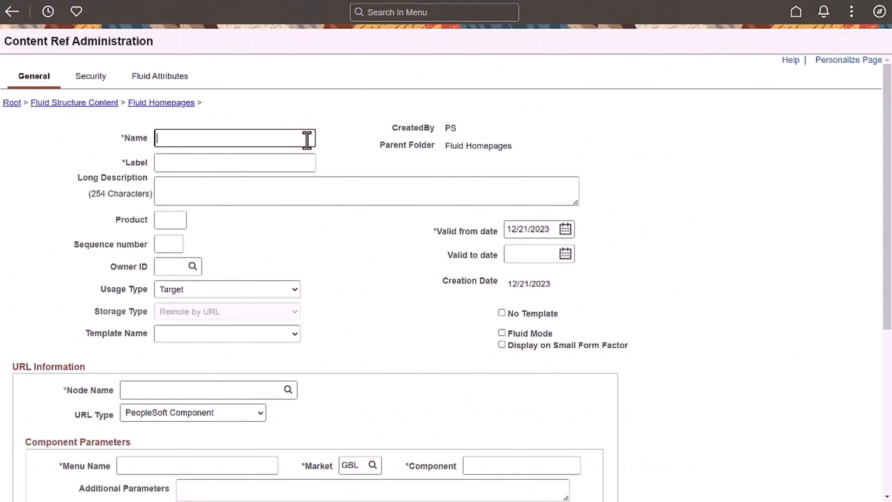
Step: Name the new content reference DEMO_SECTIONS and label it Focused Home
text(DEMO_SECTIONS)
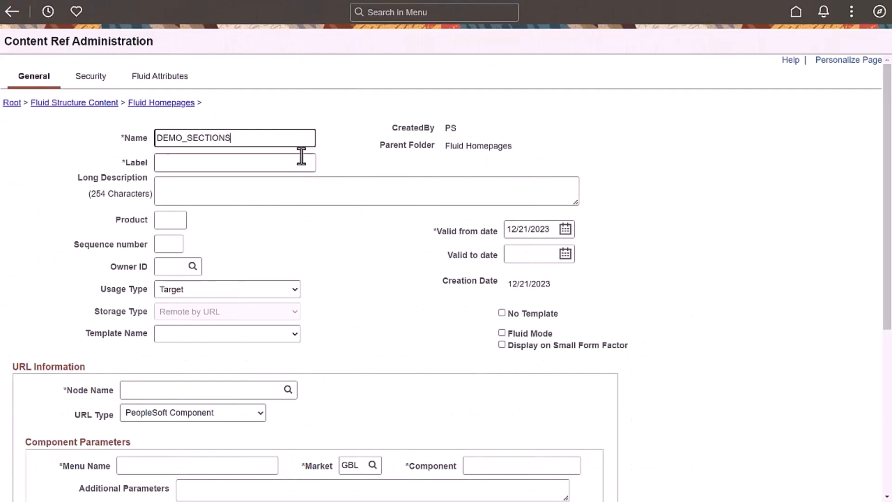
click(299, 162)
text(Focused Home)
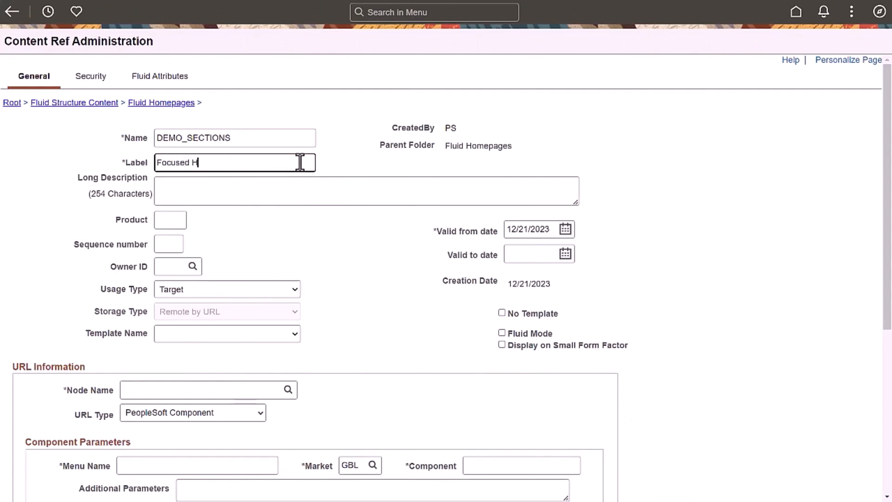
Step: Set the content reference's usage type to Fluid Homepage and its homepage behavior to Optional - Default
click(295, 289)
click(239, 322)
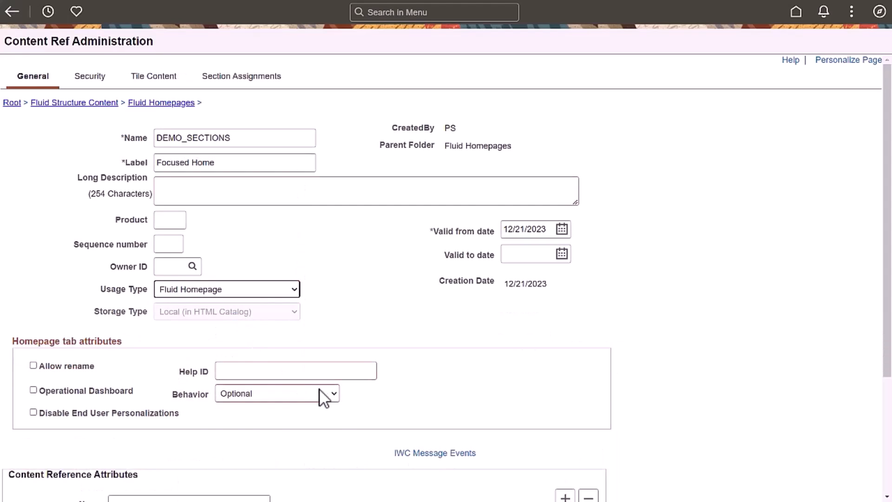
click(333, 394)
click(294, 428)
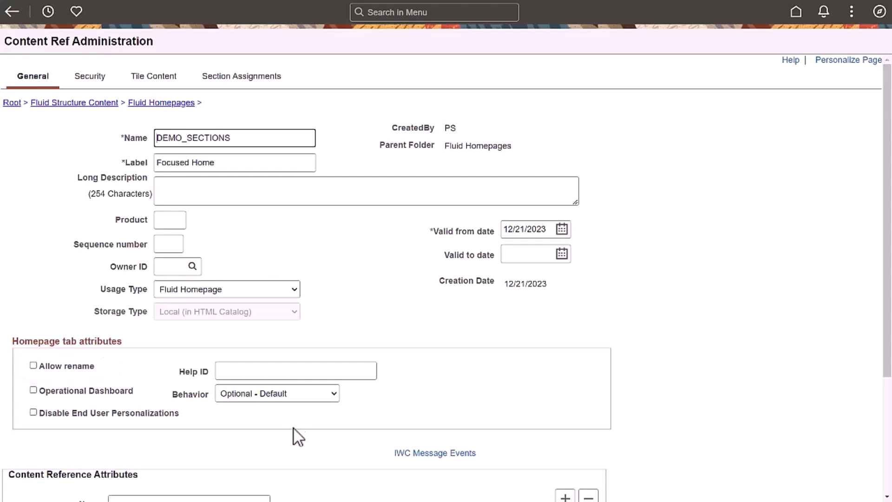
Step: Include the first Report Time tile in the homepage's tile content and make its behavior Required
click(160, 77)
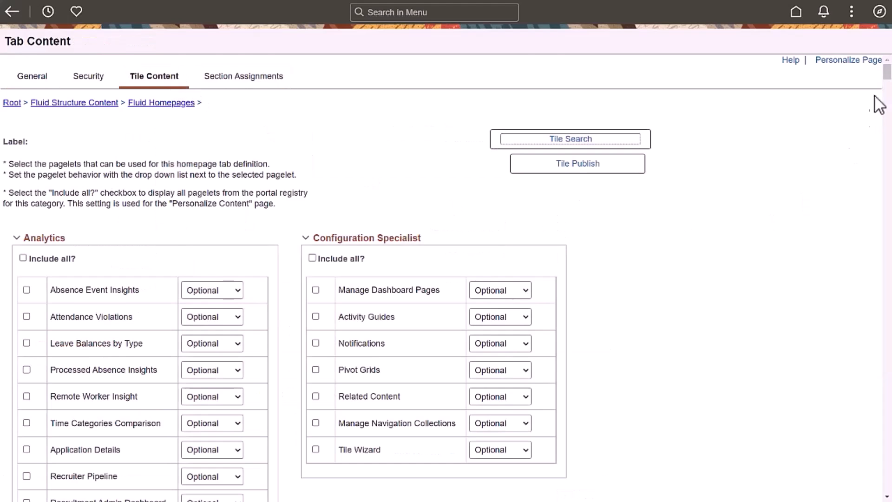
scroll(772, 191, down, 15)
click(316, 119)
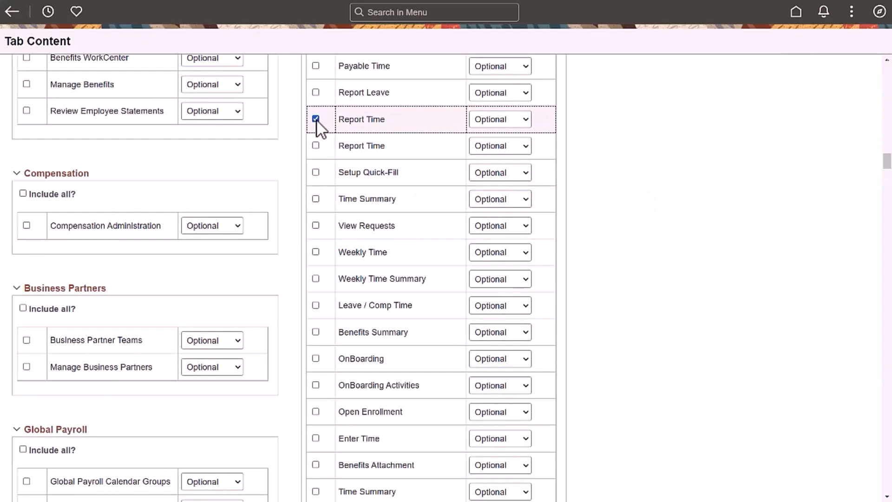
click(526, 121)
click(512, 174)
Step: Include the Open Enrollment tile with Opt-Dflt behavior and the Announcements tile with Required behavior in the tile content
click(316, 412)
click(526, 412)
drag(886, 160, 888, 231)
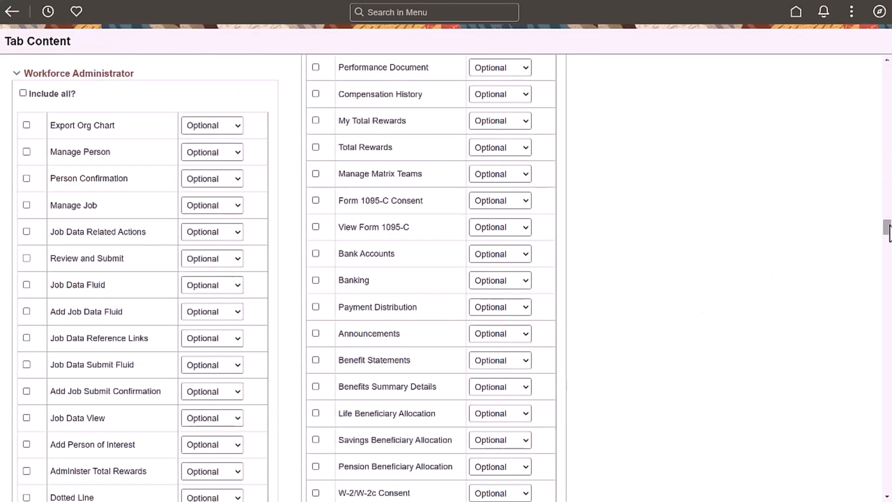
click(523, 335)
drag(886, 228, 887, 68)
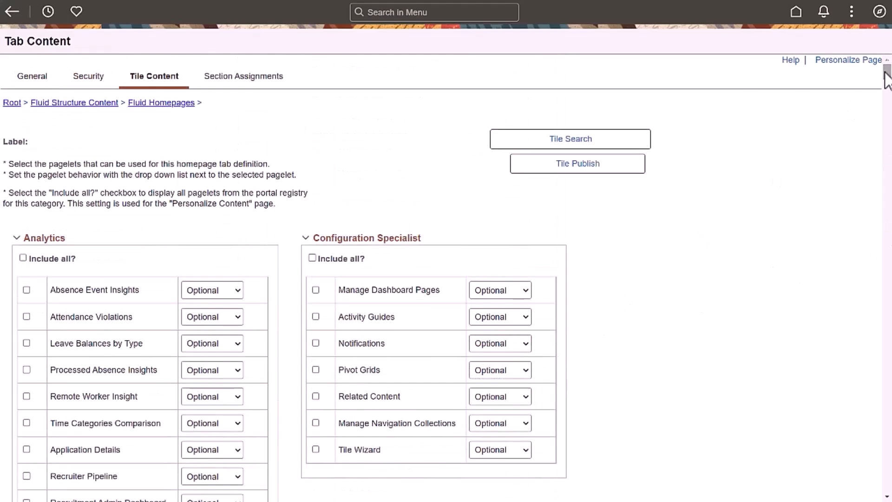
Step: Define the homepage's first section with the name DEMO_ACTIONS, the label Top Actions and the behavior Required
click(269, 78)
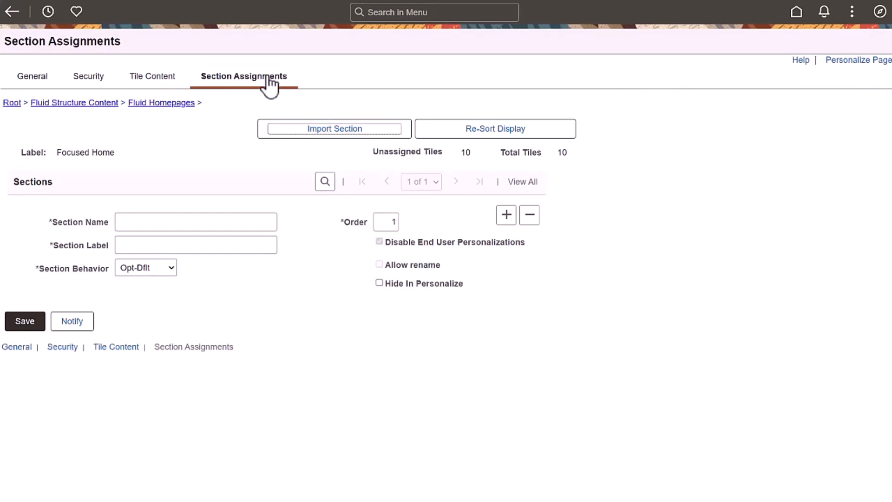
click(241, 222)
text(DEMO_ACTIONS)
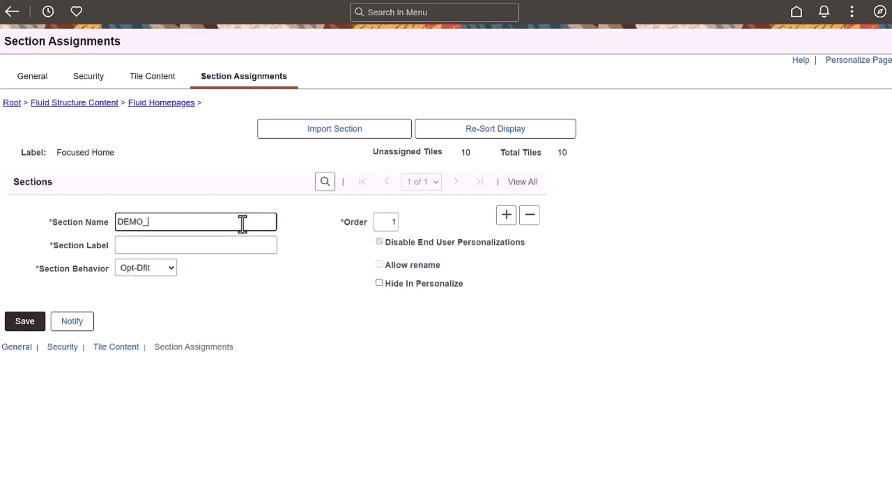
click(240, 244)
text(Top)
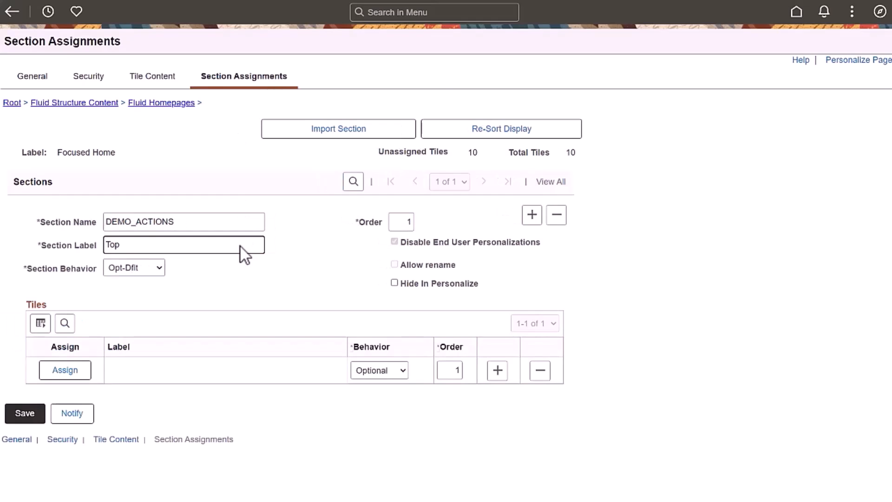
text( Actions)
click(159, 268)
click(150, 322)
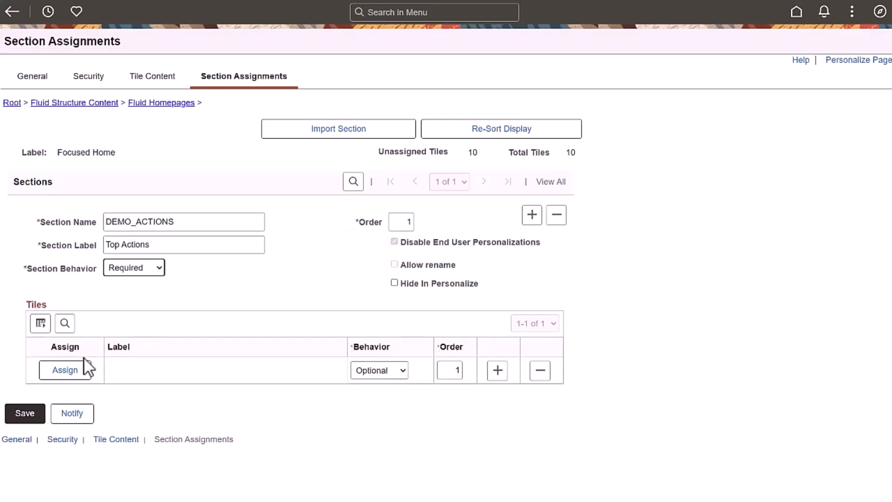
Step: Assign the Announcements tile and, in a second tile row, the Approvals tile to the Top Actions section
click(76, 367)
click(178, 173)
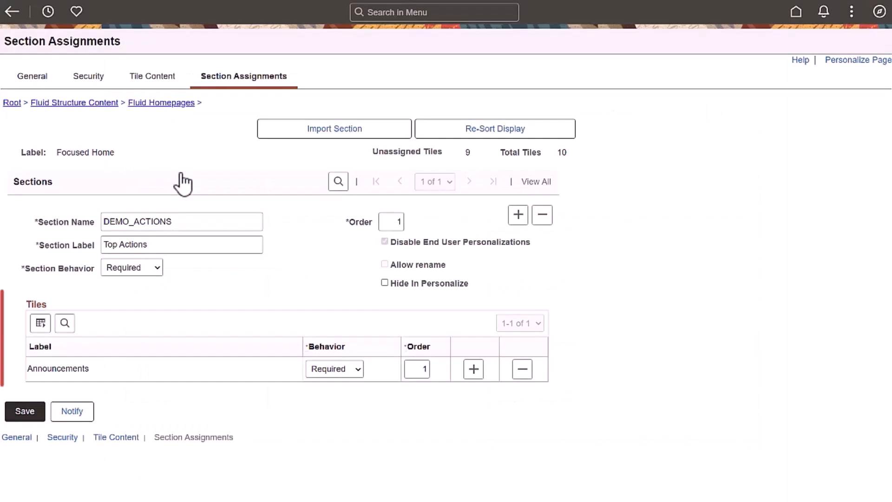
click(473, 369)
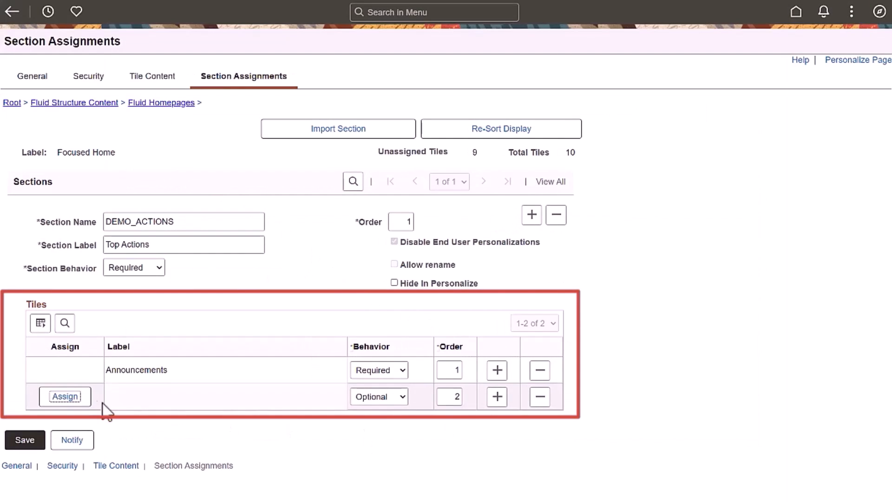
click(71, 395)
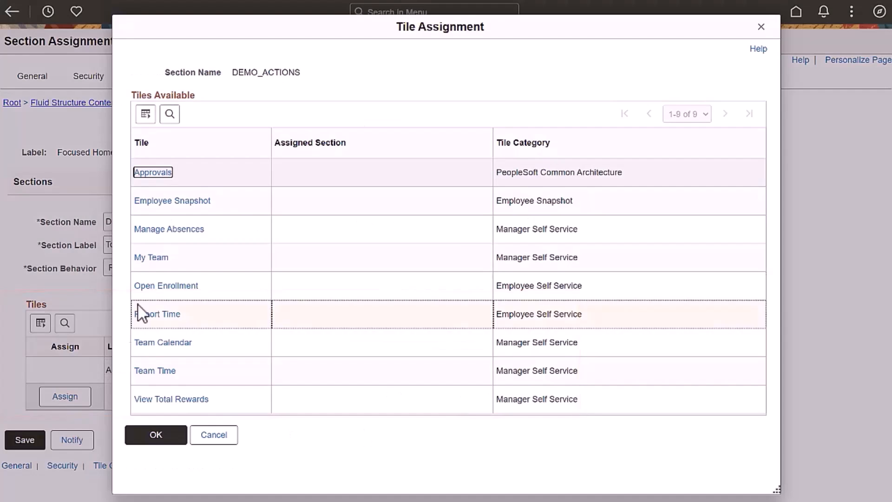
click(153, 172)
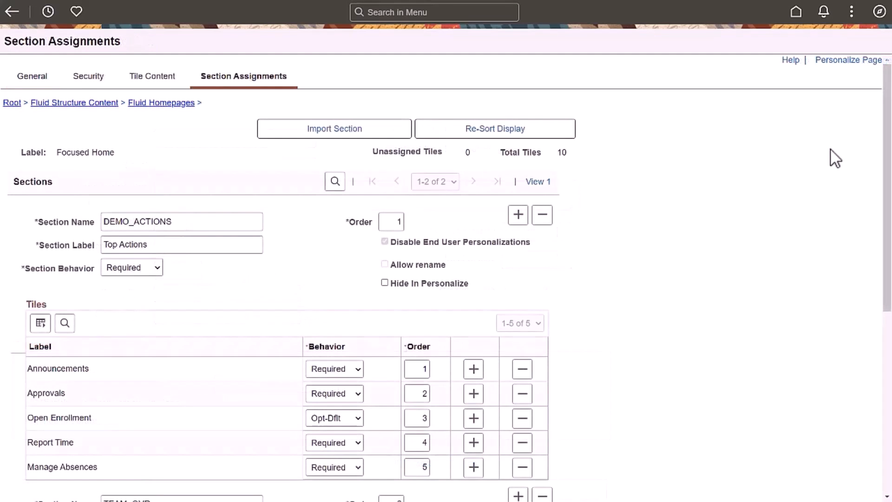
Step: Save the Focused Home definition after reviewing the tiles assigned to its Top Actions and Team Overview sections
drag(886, 173, 885, 361)
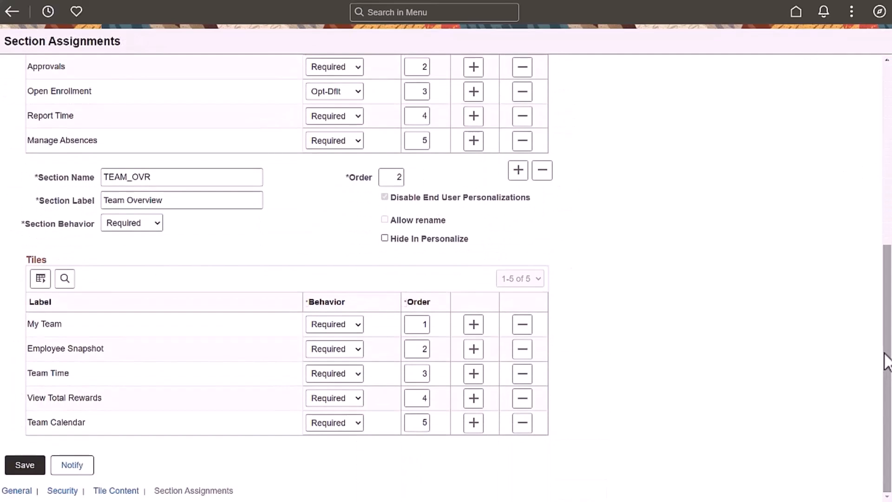
click(26, 466)
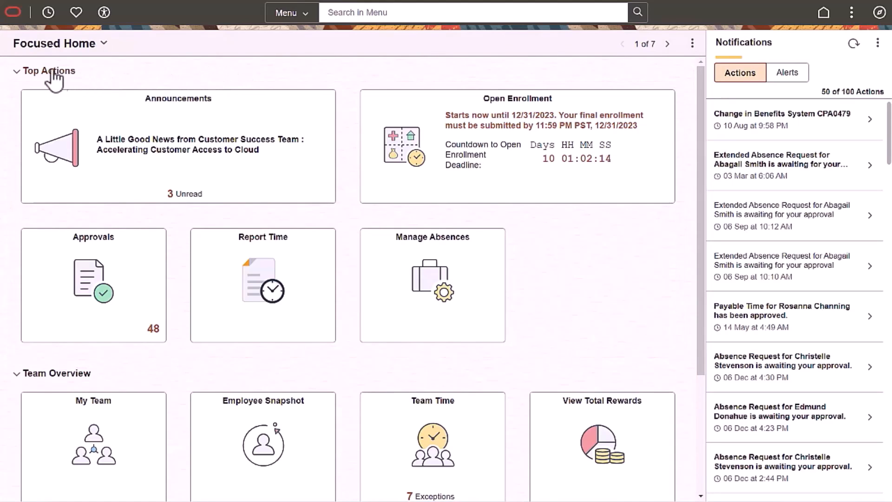
Step: Collapse the Top Actions section on the Focused Home homepage and expand it again
click(17, 72)
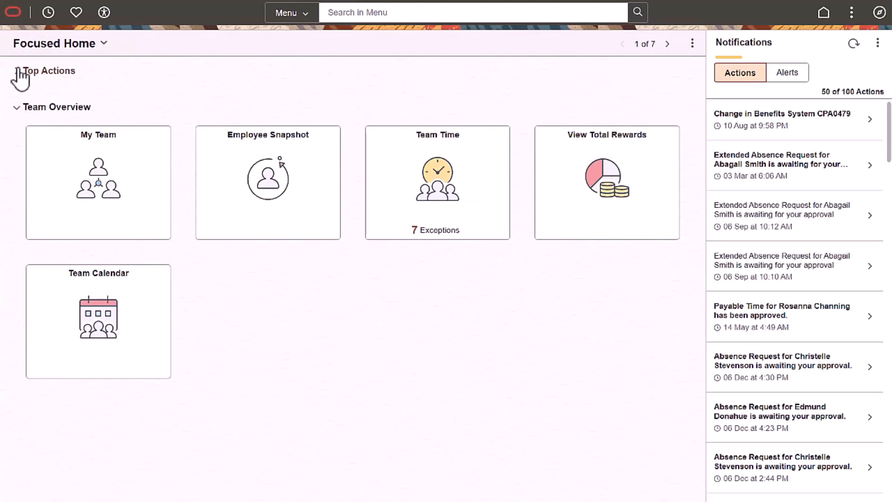
click(18, 72)
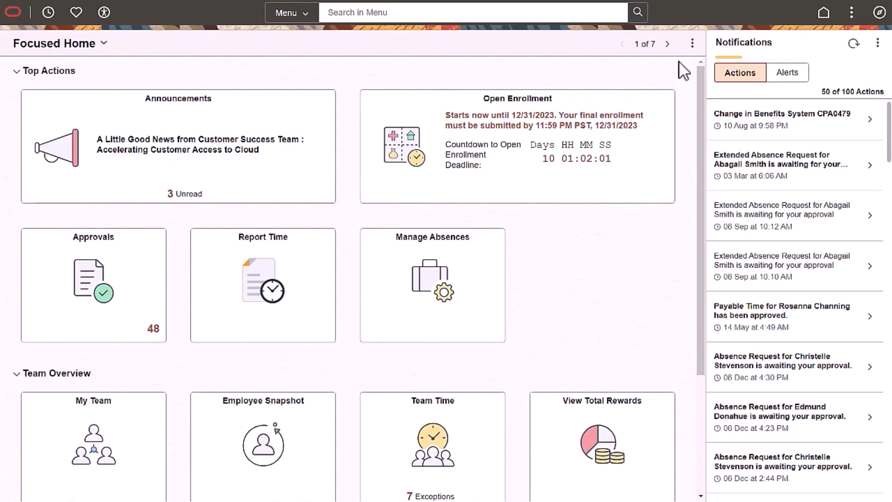
Step: Personalize the homepage order by moving Focused Homepage below Employee Self Service, and open the Announcements tile's options
click(692, 44)
click(687, 73)
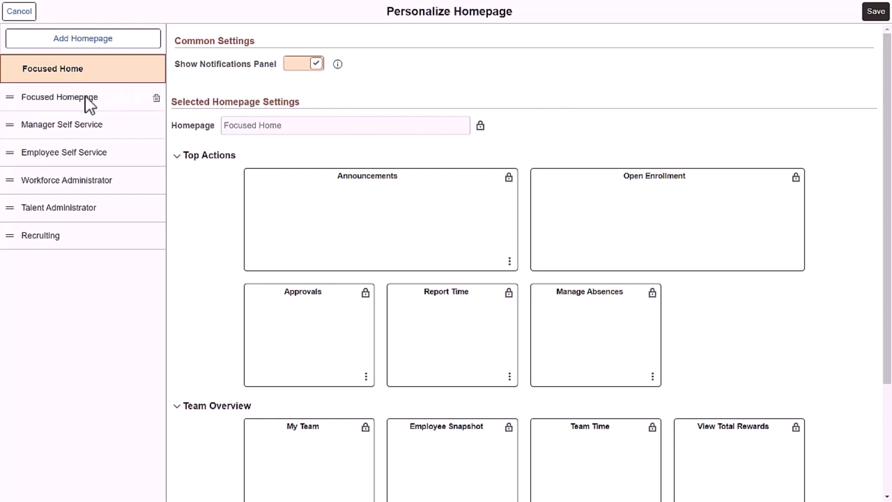
drag(71, 99, 67, 149)
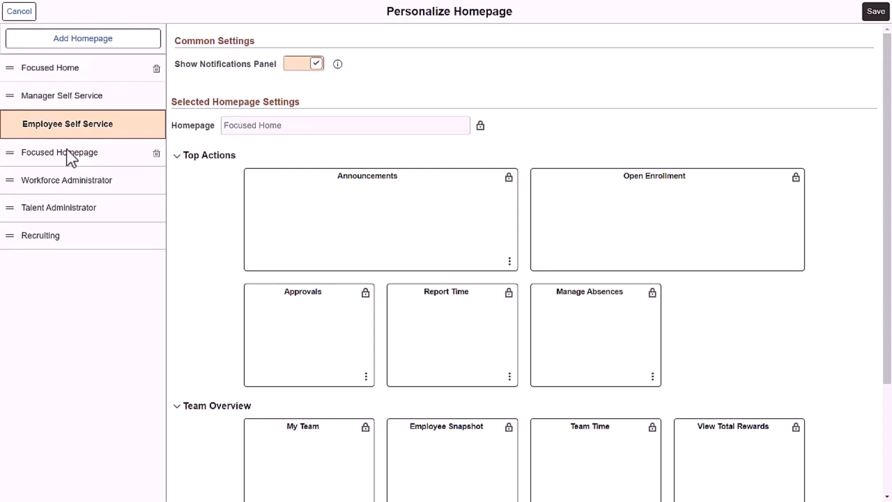
click(509, 261)
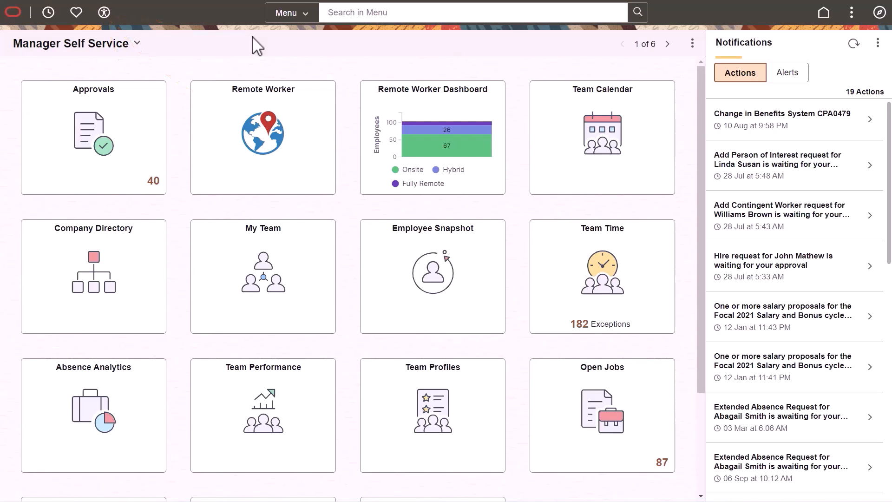
Step: View the Accessibility Help from the Manager Self Service homepage and close the viewer
click(105, 13)
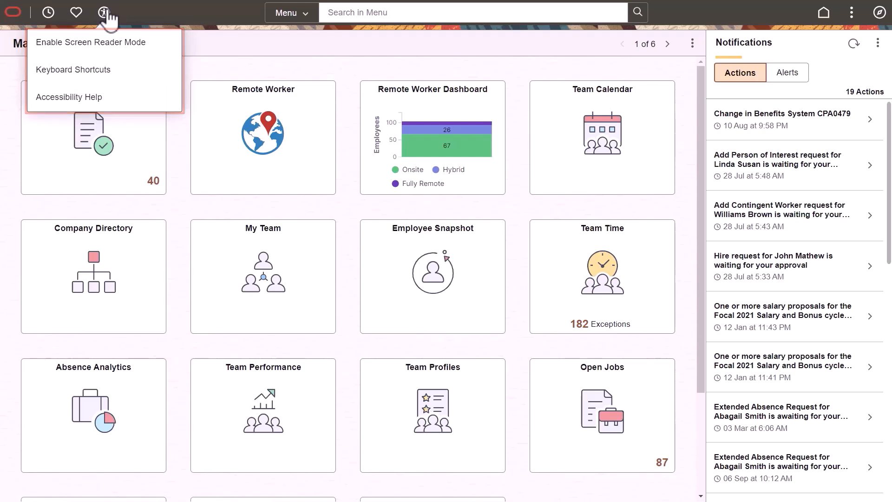
click(87, 98)
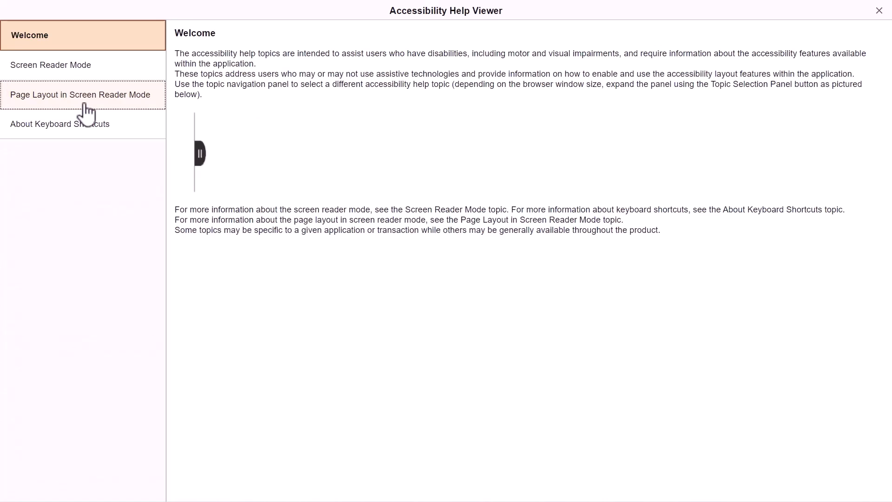
click(878, 11)
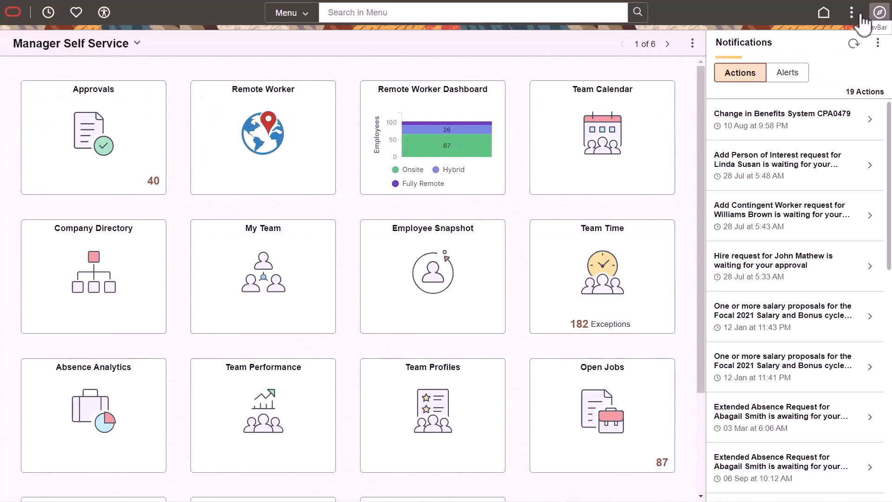
Step: Find the Define Accessibility Help page, list all help topics and open the Screen Reader Mode entry (PT2)
click(592, 16)
text(Define Accessibility Help)
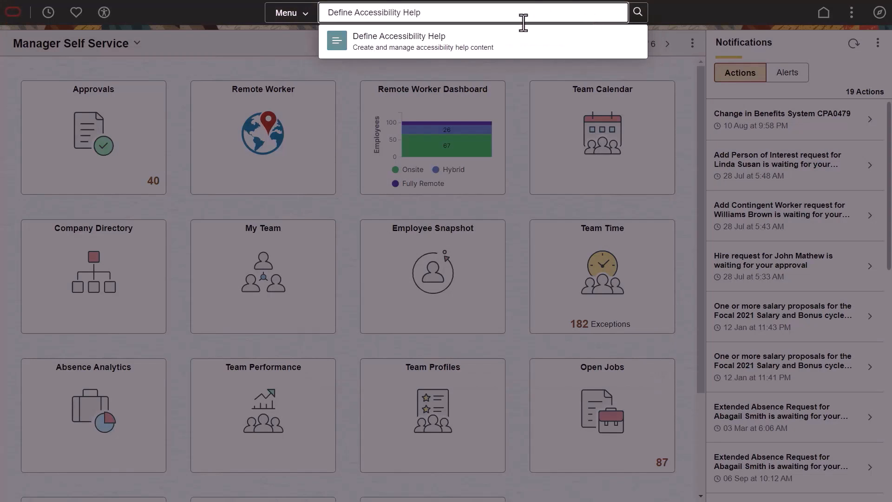
click(479, 40)
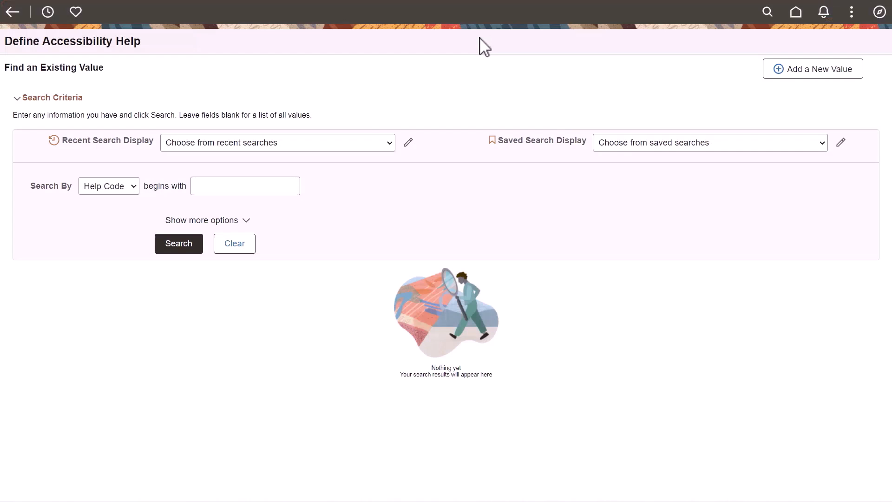
click(188, 249)
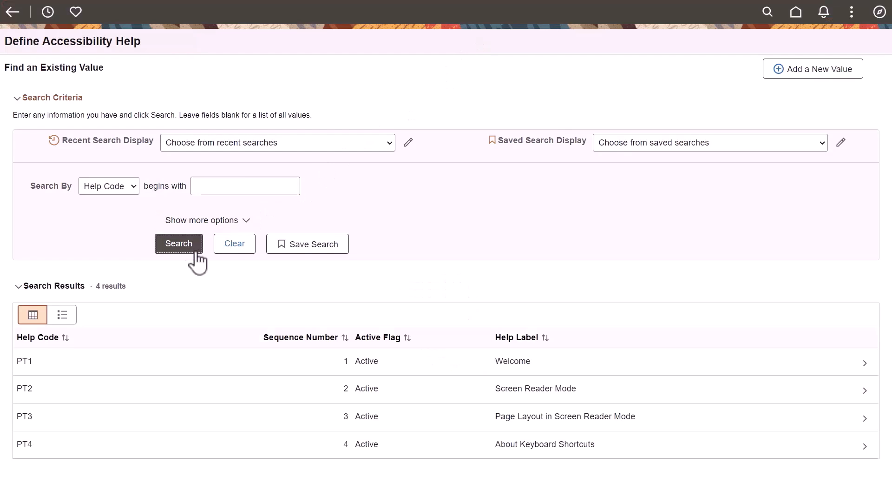
click(508, 396)
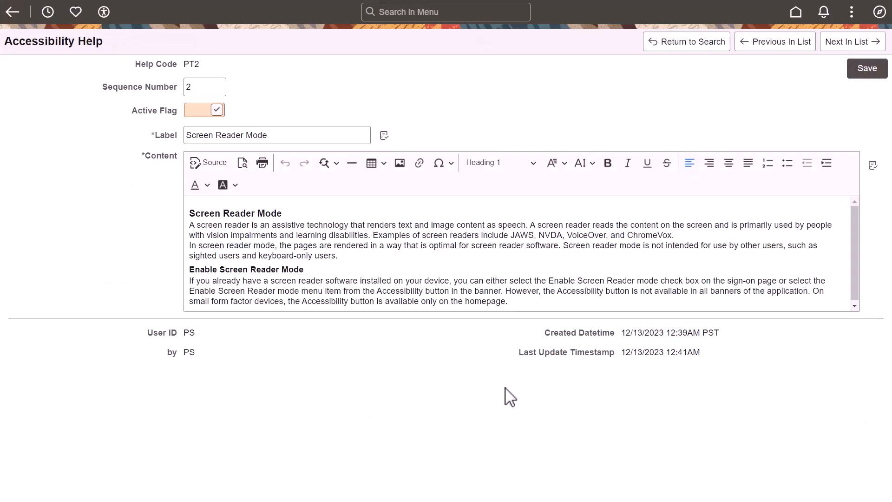
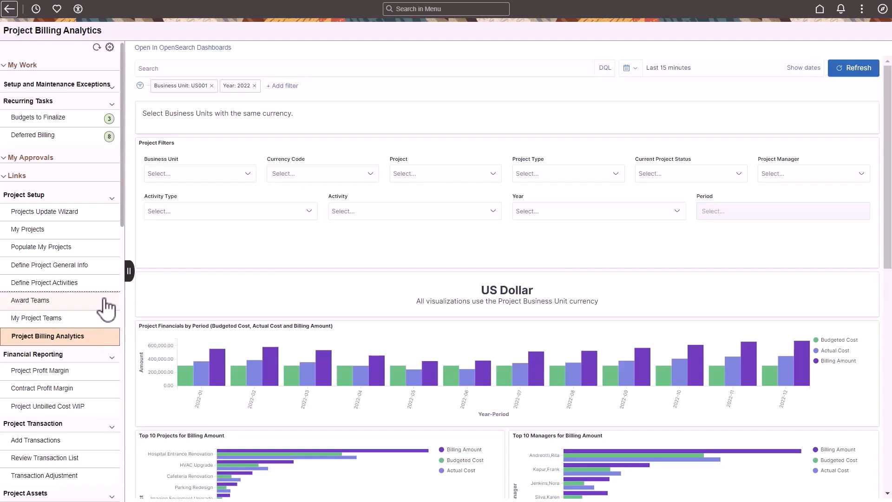
Step: Enter portal object name DE_WC_INSIGHTS and portal label Project Billing Analytics in the Full View Insights Dashboard row
click(85, 122)
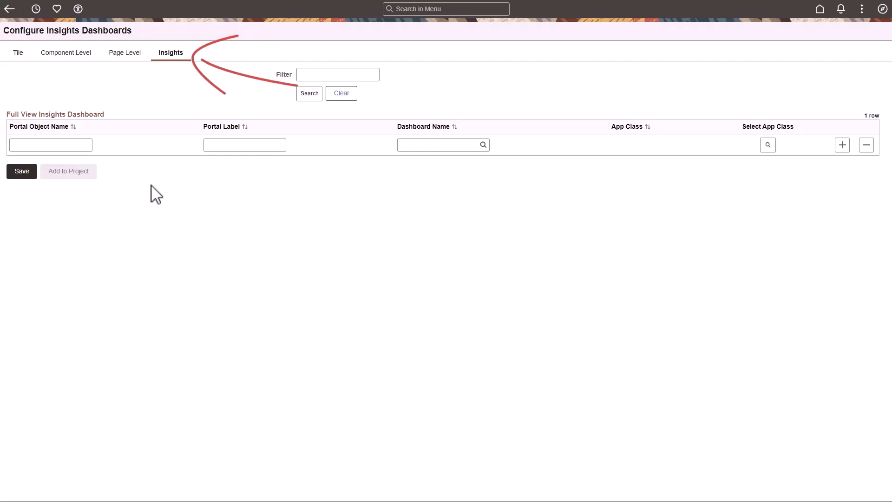
click(84, 145)
text(DE)
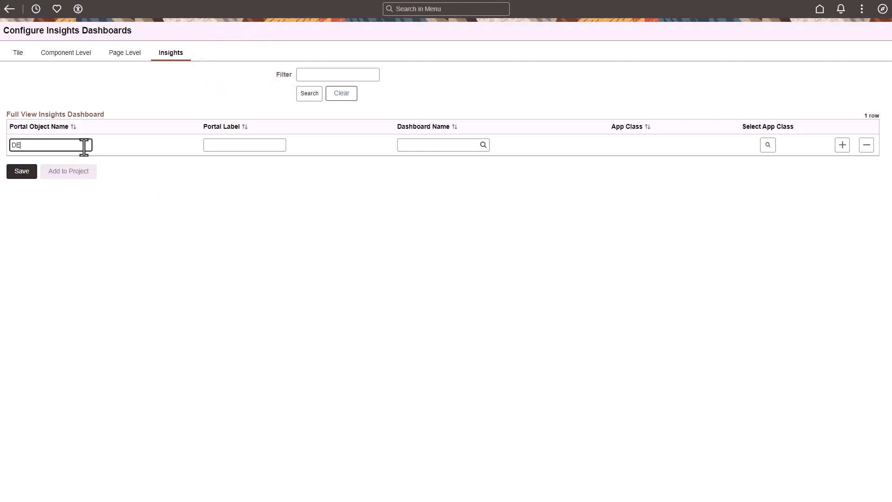
text(_WC_INSIGHTS)
click(274, 146)
text(Project Billing Analytics)
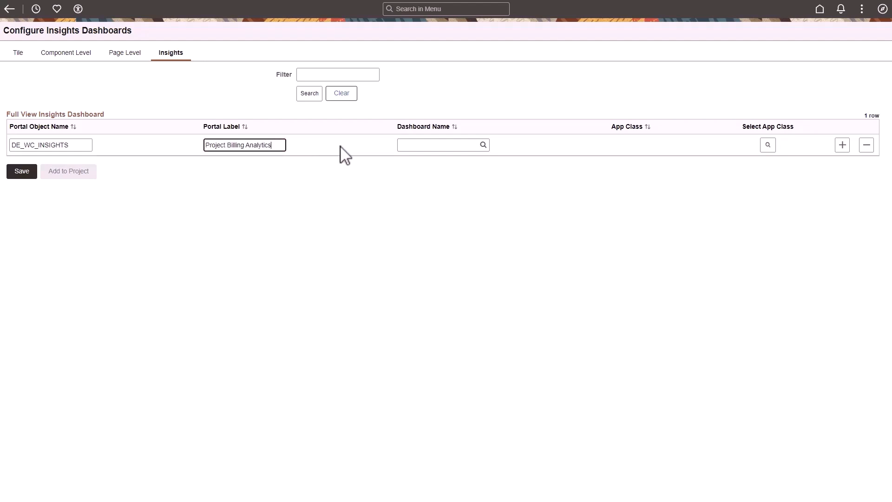
Step: Assign the Project Billing Analytics dashboard to the DE_WC_INSIGHTS row and save the Insights configuration
click(467, 145)
text(Project Billing A)
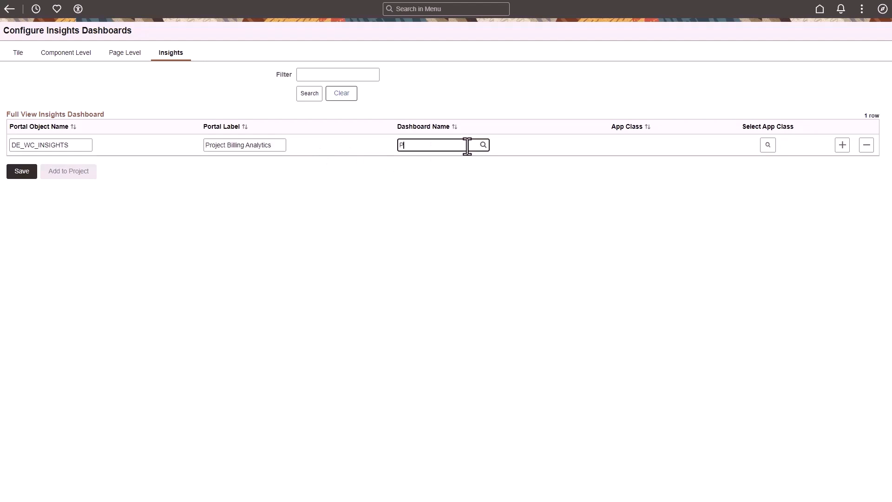
text(nalytics)
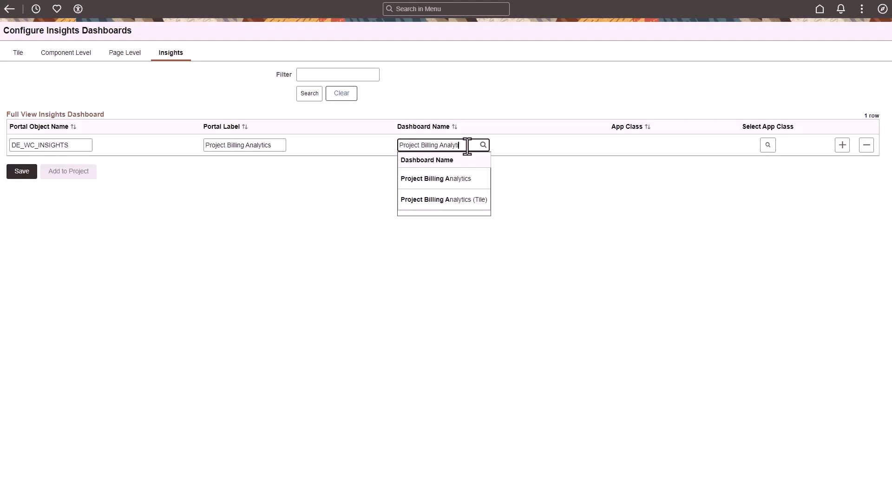
click(432, 181)
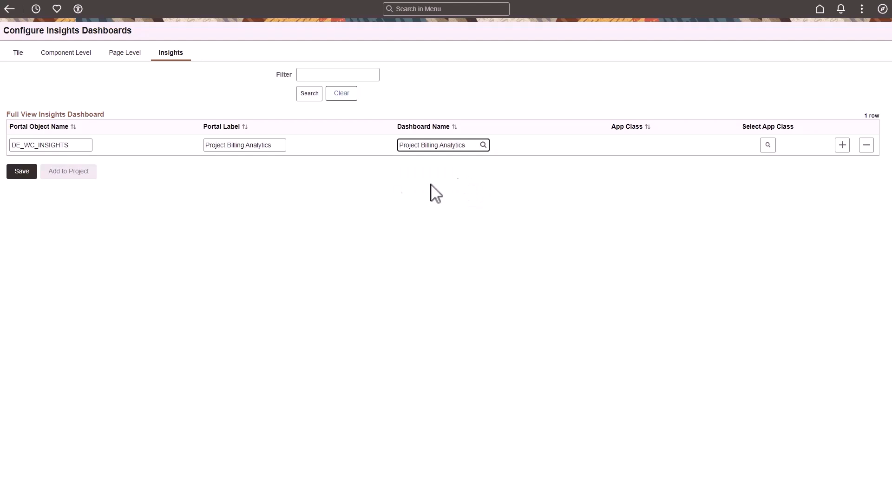
click(22, 171)
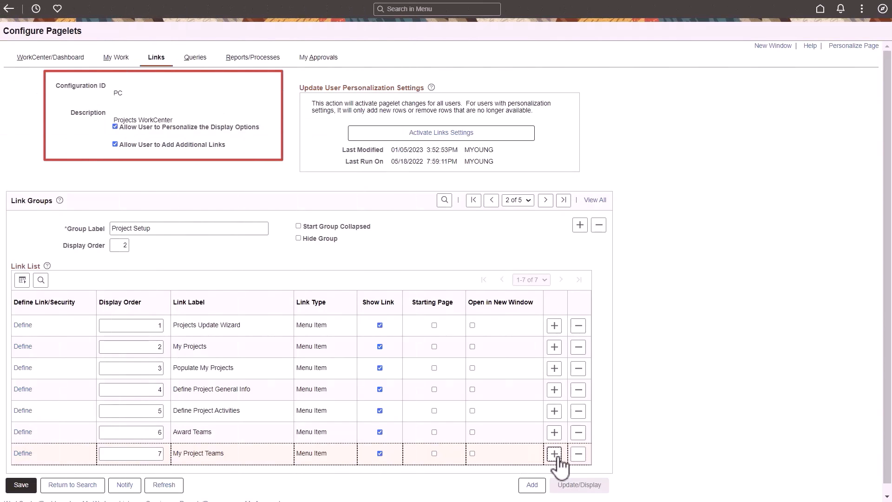
Step: Add a Project Setup menu item link to Project Billing Analytics from Fluid Pages > PeopleSoft Applications, with hidden Crefs included in the content reference tree
click(555, 455)
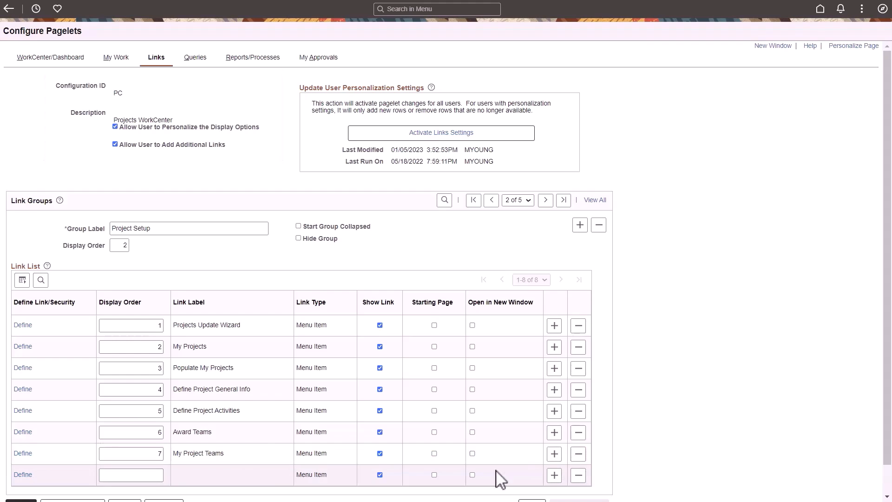
click(23, 475)
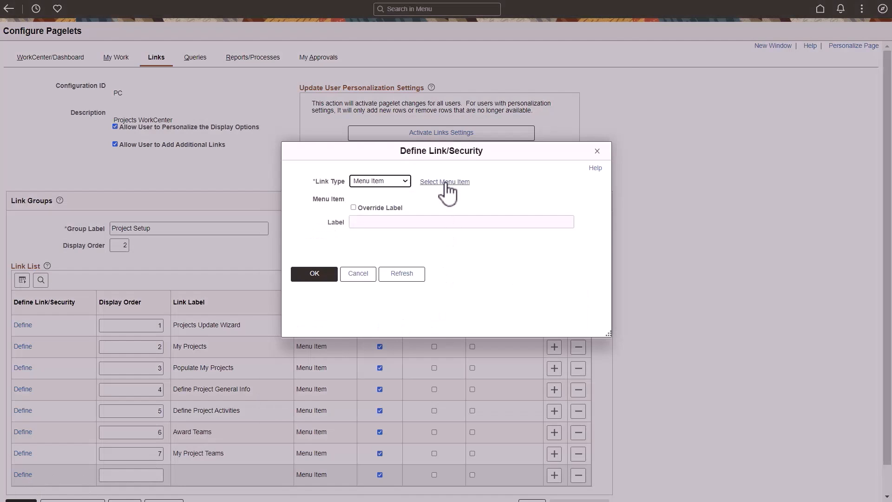
click(444, 181)
click(524, 58)
click(288, 94)
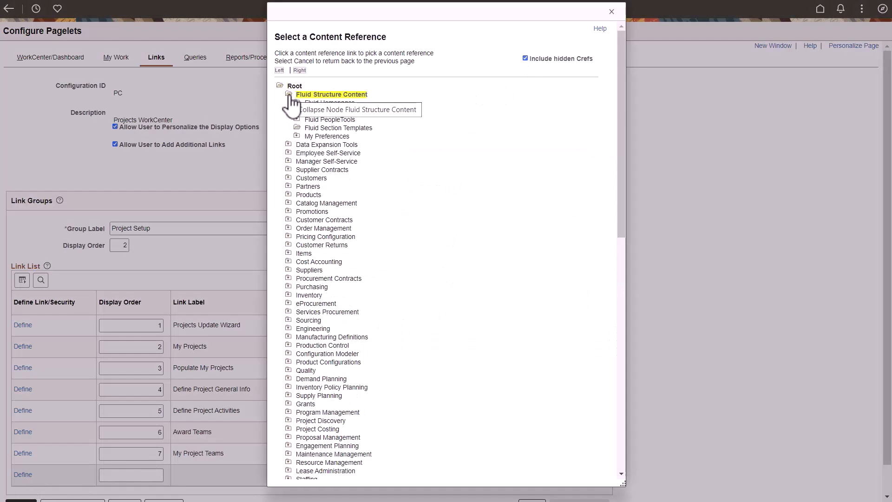
click(296, 111)
click(305, 153)
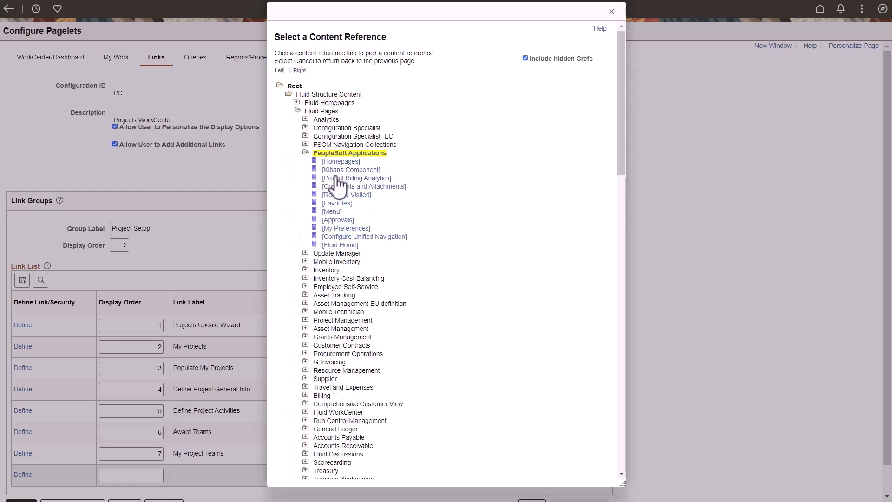
click(334, 178)
click(320, 282)
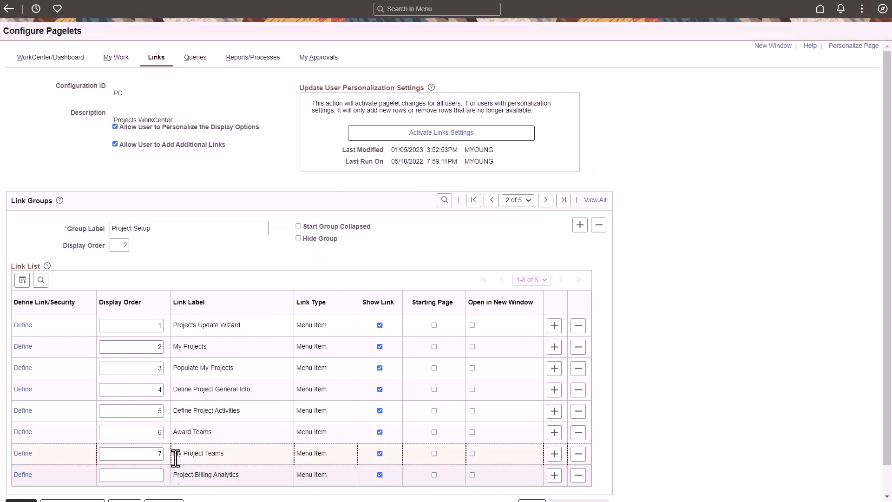
Step: Save the Projects WorkCenter pagelet configuration and activate its links settings for all users
scroll(571, 490, down, 1)
click(21, 475)
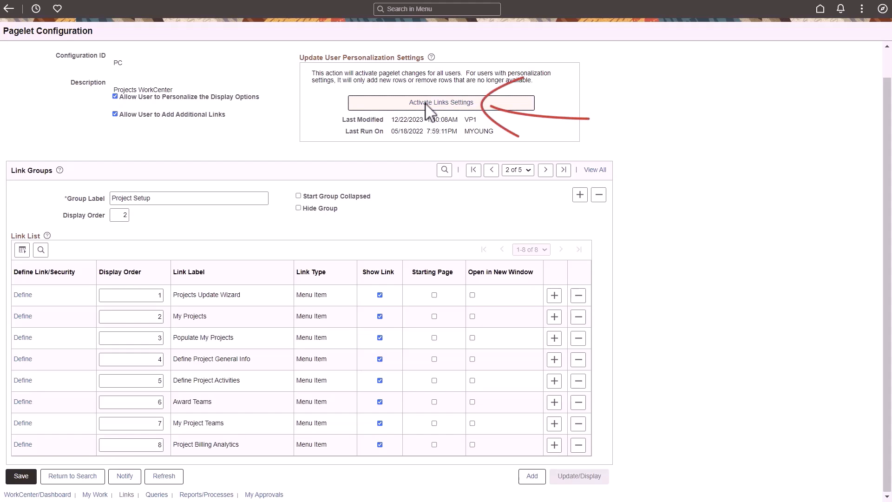
click(426, 107)
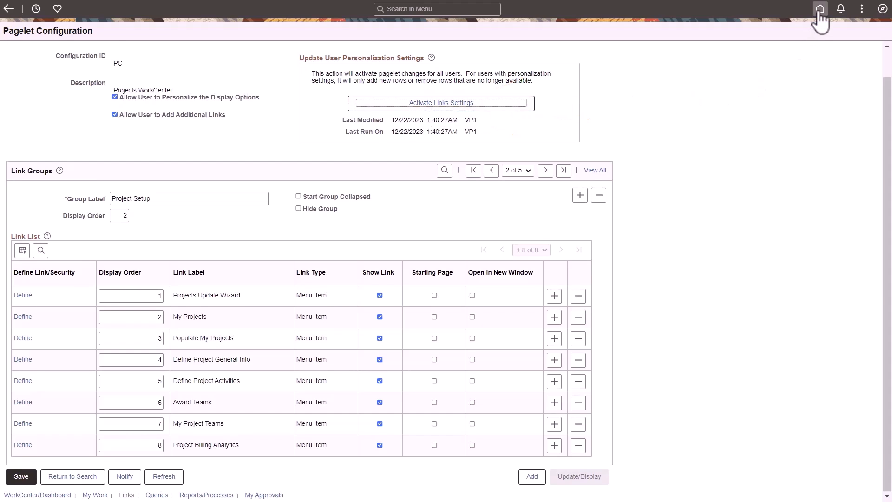
Step: Switch to the Project Management homepage, open the Projects WorkCenter and view its Project Billing Analytics link
click(820, 16)
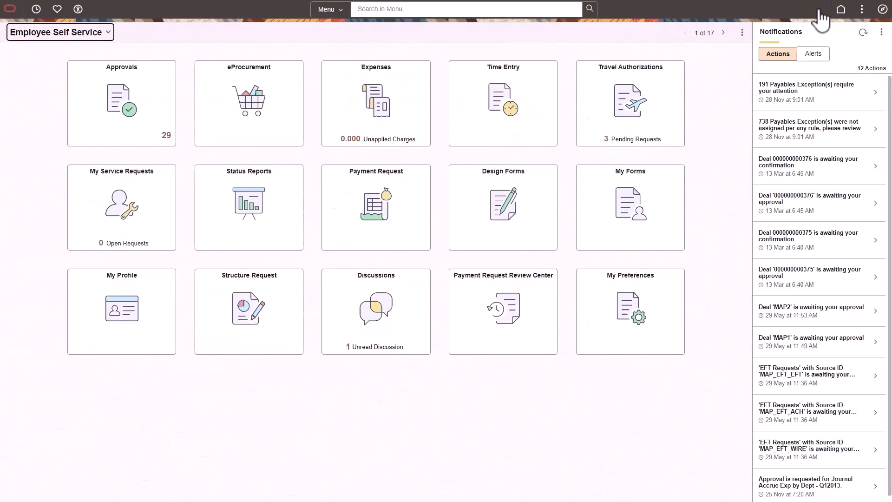
click(111, 36)
drag(118, 53, 118, 84)
click(47, 84)
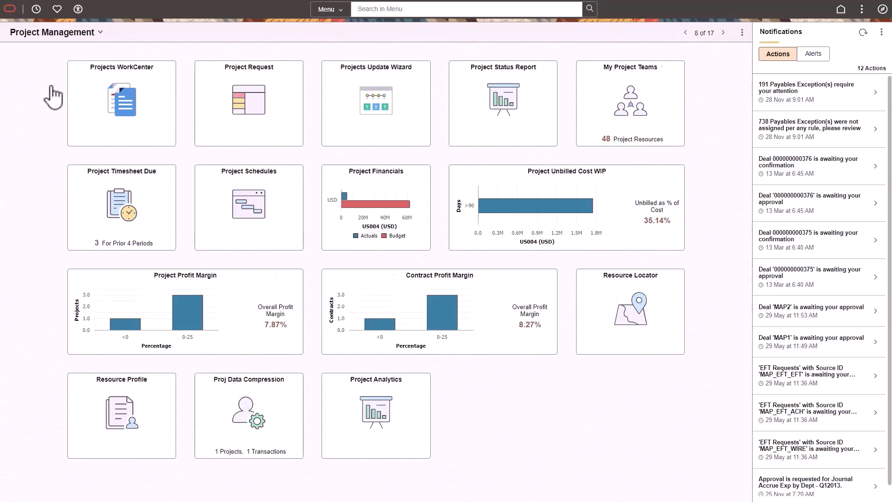
click(95, 111)
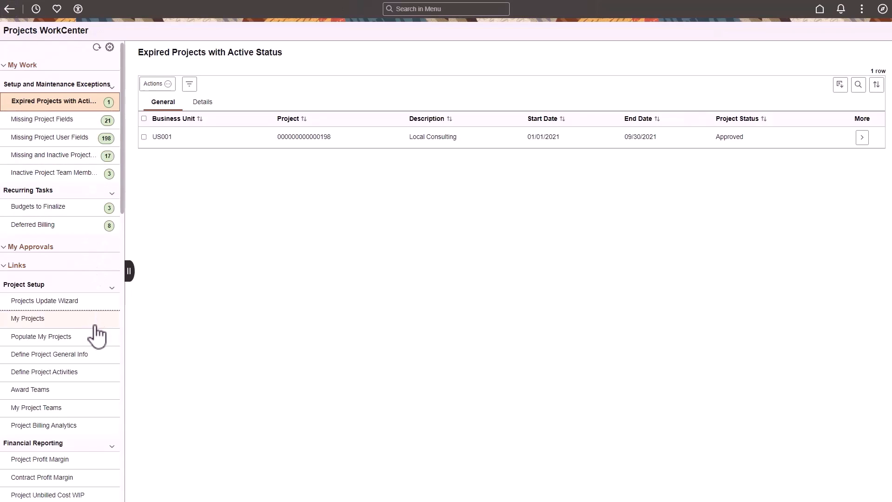
click(89, 425)
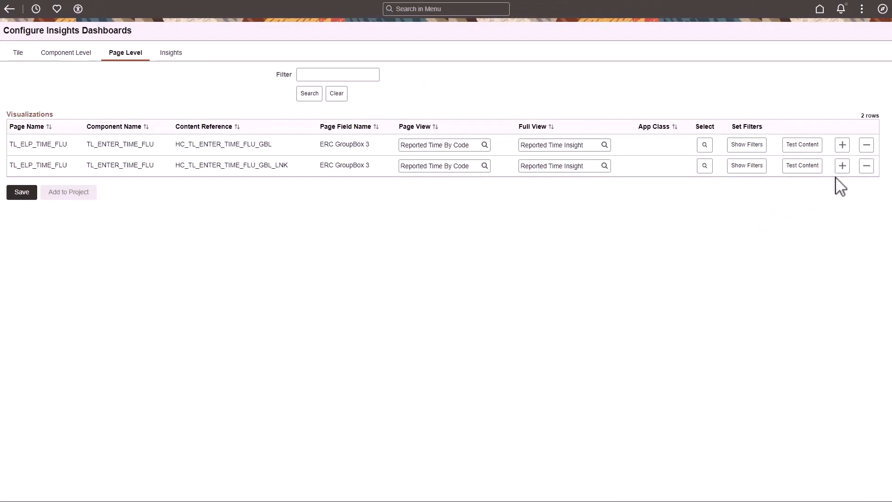
Step: Add and save a TL_ELP_TIME_FLU page-level visualization with ERC GroupBox 3, Reported Time By Code, Reported Time Insight and the TL_ESS_INSIGHTS:DURbetween app class
click(841, 166)
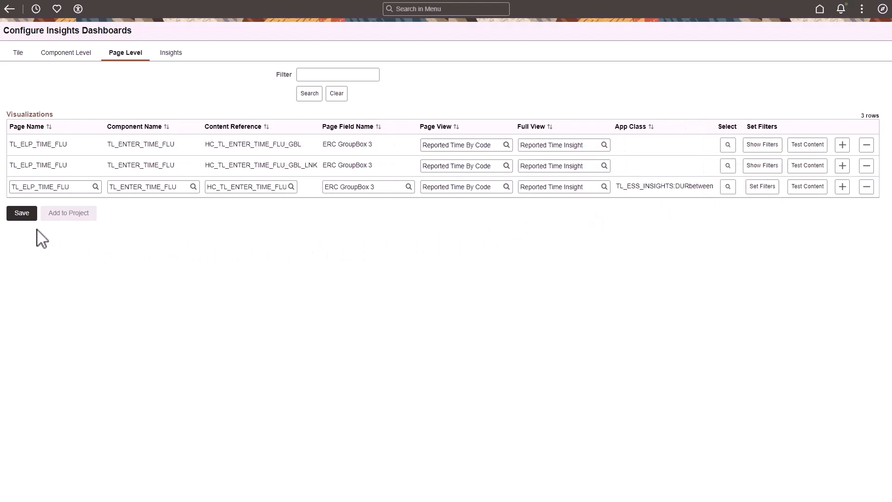
click(22, 214)
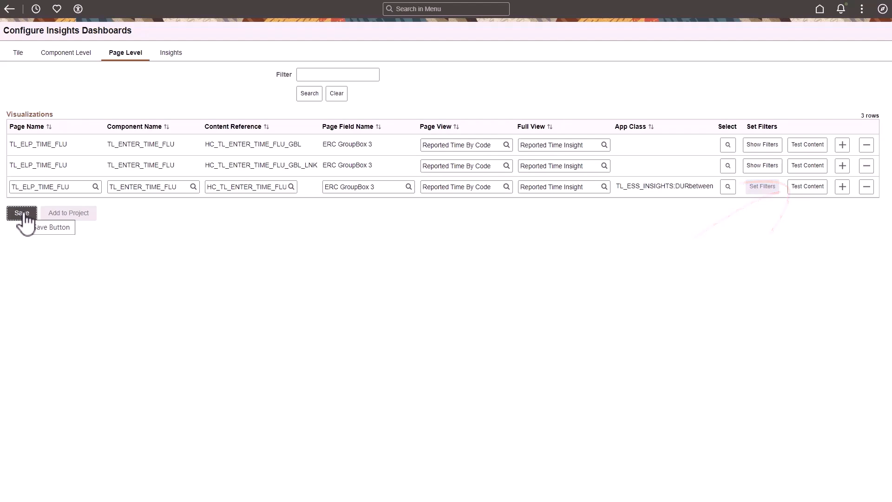
Step: Open Team Time from the Manager Self Service homepage and filter the Enter Time list by the employee's ID
click(819, 8)
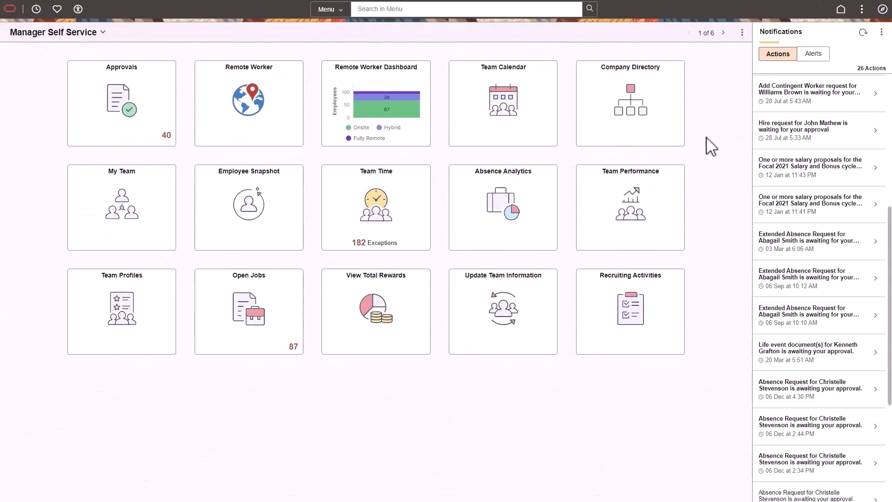
click(400, 185)
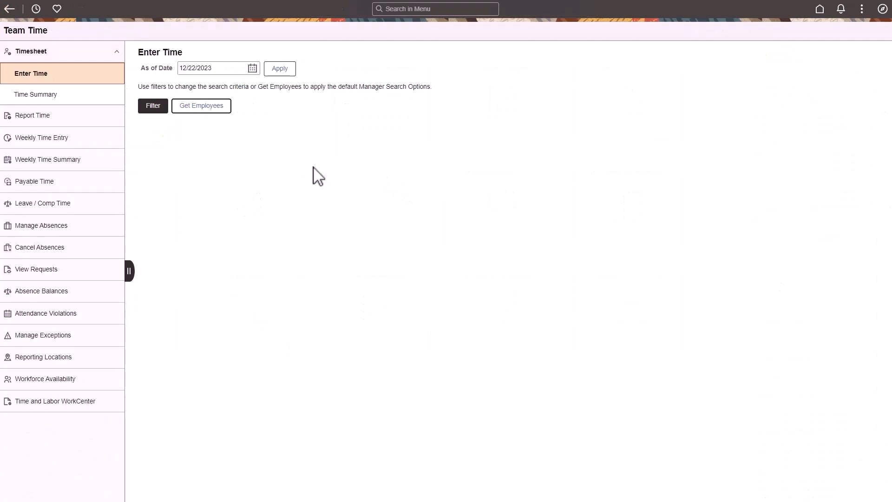
click(153, 106)
click(458, 52)
text(KU0101)
click(458, 84)
click(549, 8)
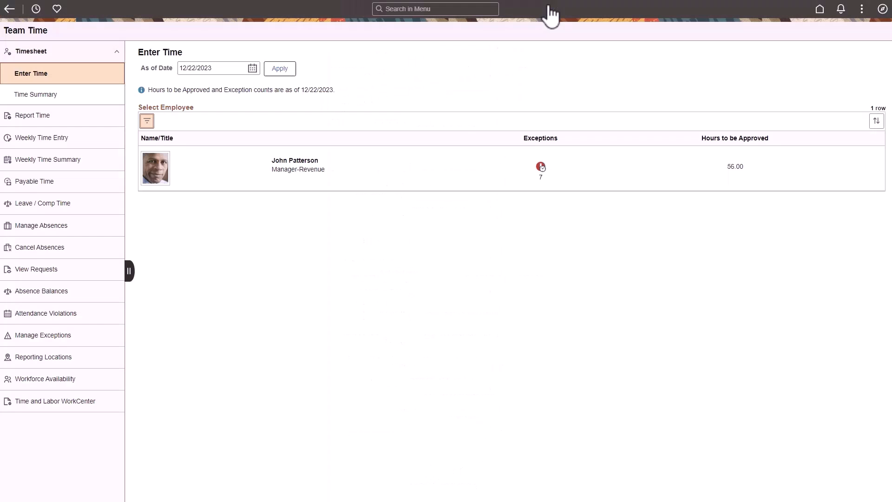
Step: Open the filtered employee's timesheet and view the Reported Time By Code chart under Reported Time
click(493, 166)
click(313, 285)
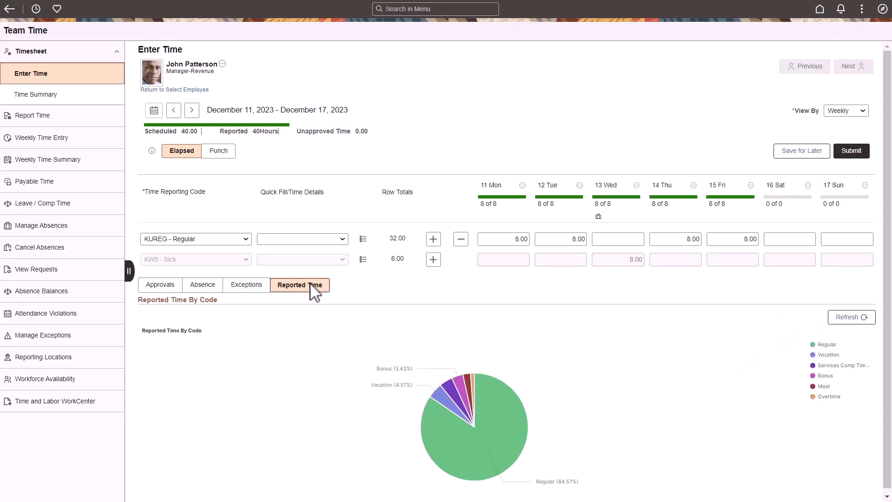
click(540, 358)
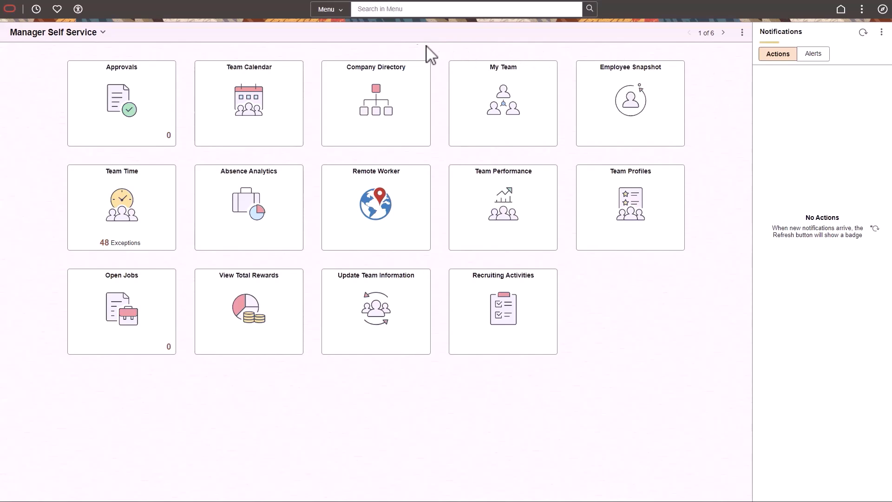
Step: Set the global search scope to Insights, search for "Application" and open the Application Details dashboard
click(343, 13)
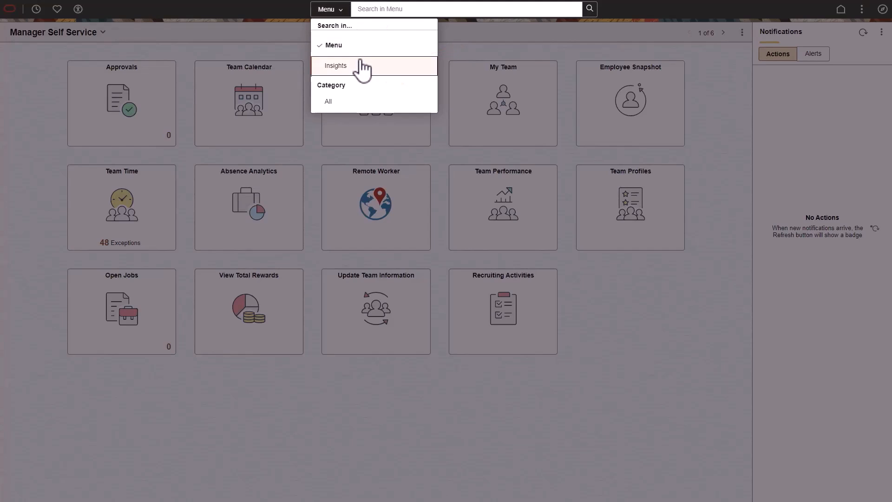
click(361, 66)
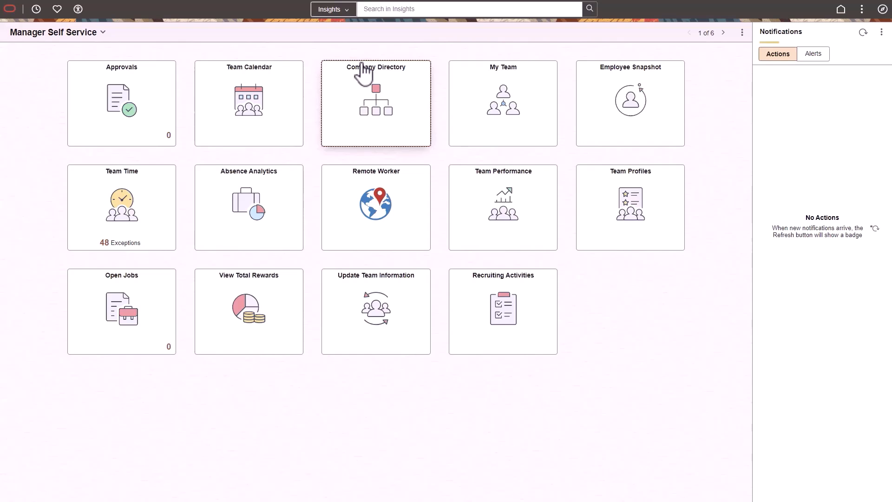
click(439, 9)
text(Appli)
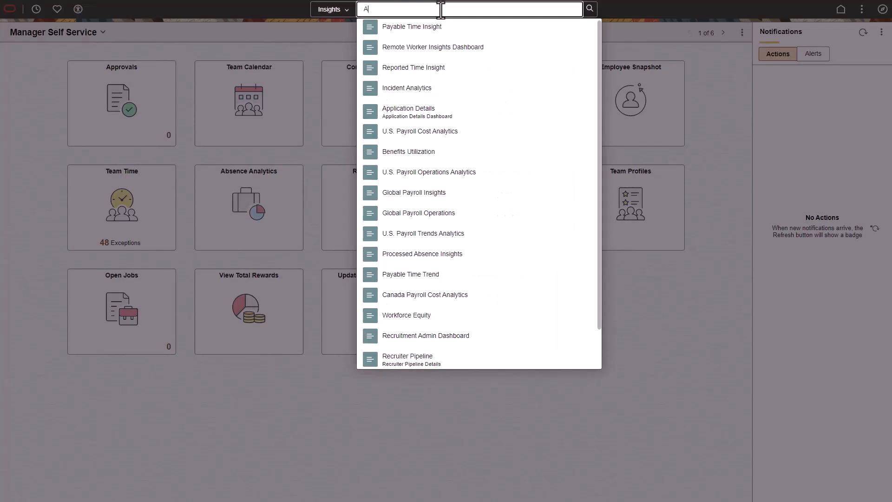
text(cation)
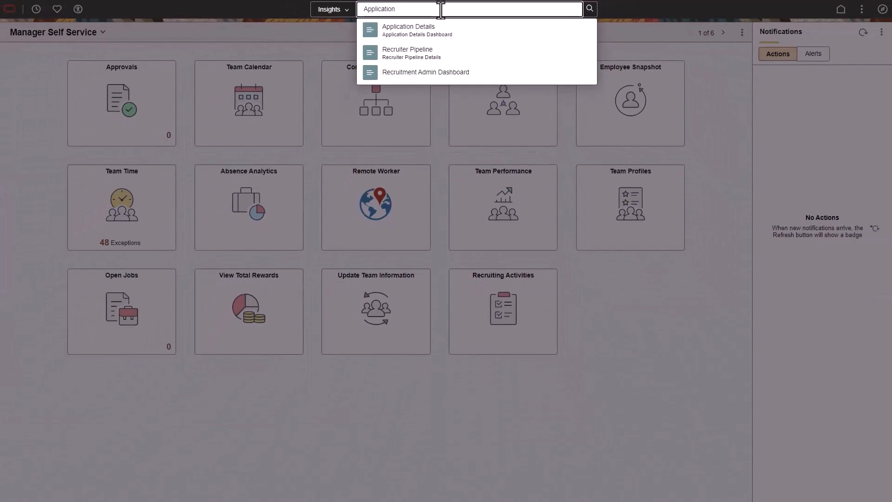
click(472, 35)
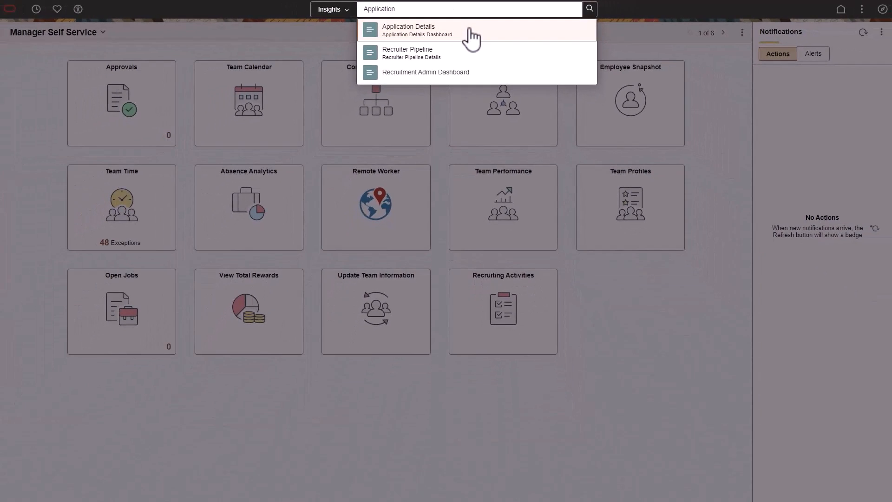
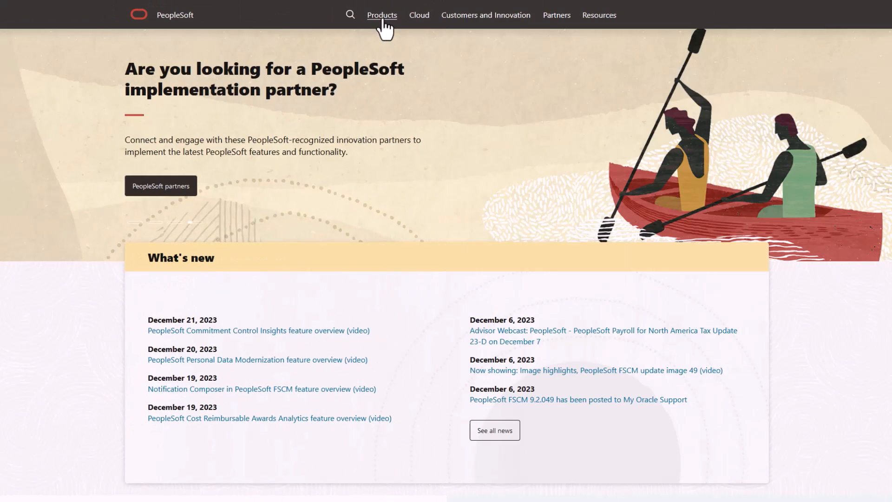
Step: Browse the Products, Cloud, Customers and Innovation, Partners and Resources link categories on the PeopleSoft information website
click(382, 15)
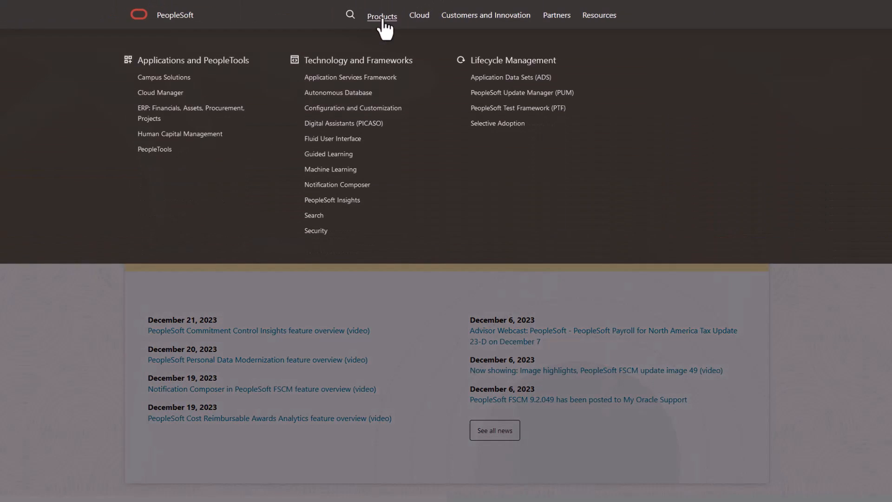
click(416, 19)
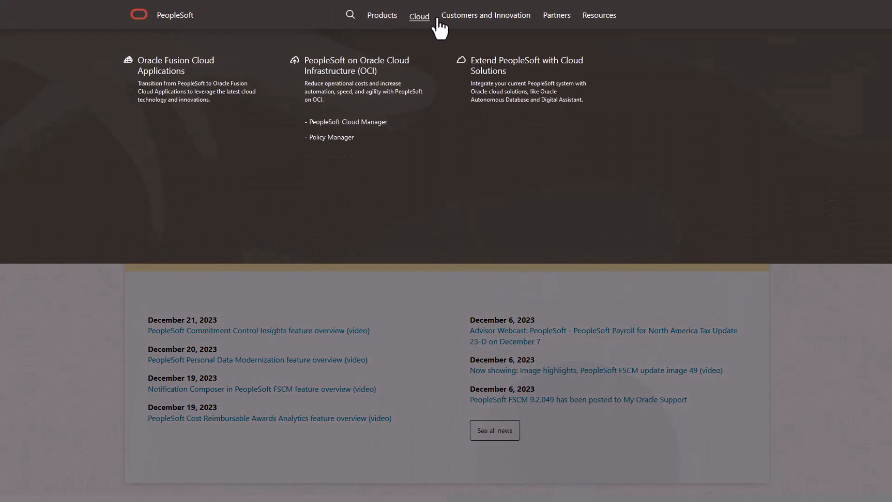
click(466, 21)
click(553, 20)
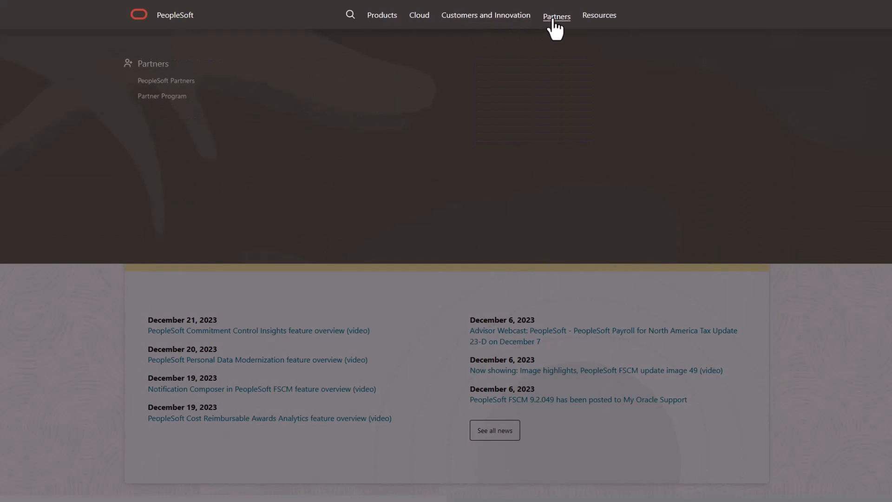
click(598, 20)
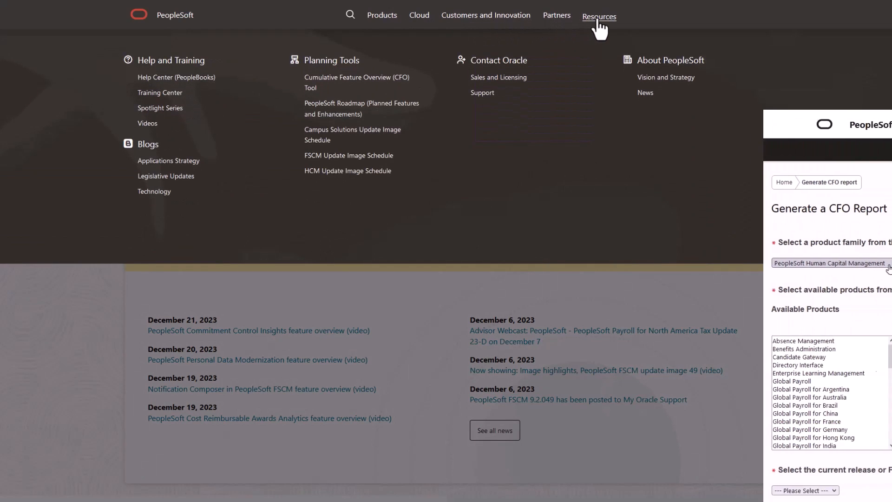